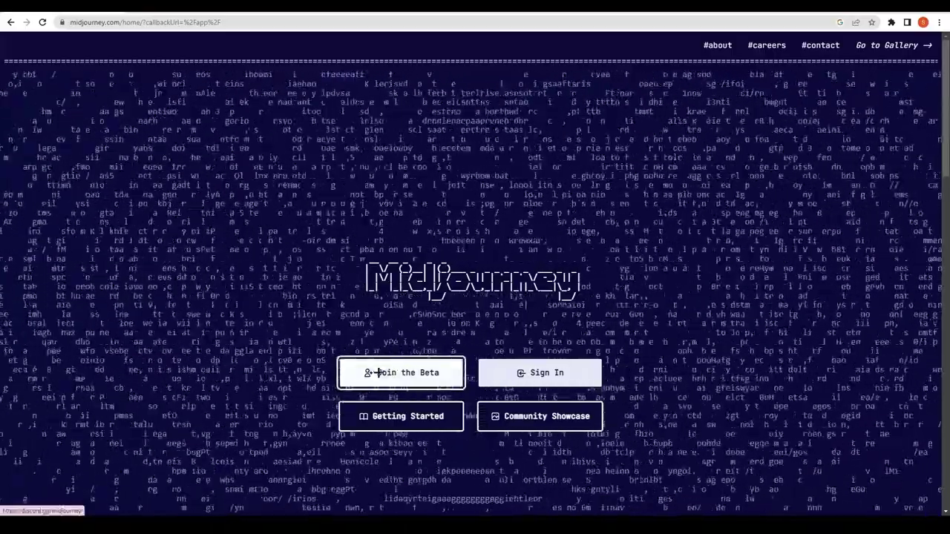
Join the Midjourney beta from its home page and open the Midjourney server in Discord
left_click(379, 373)
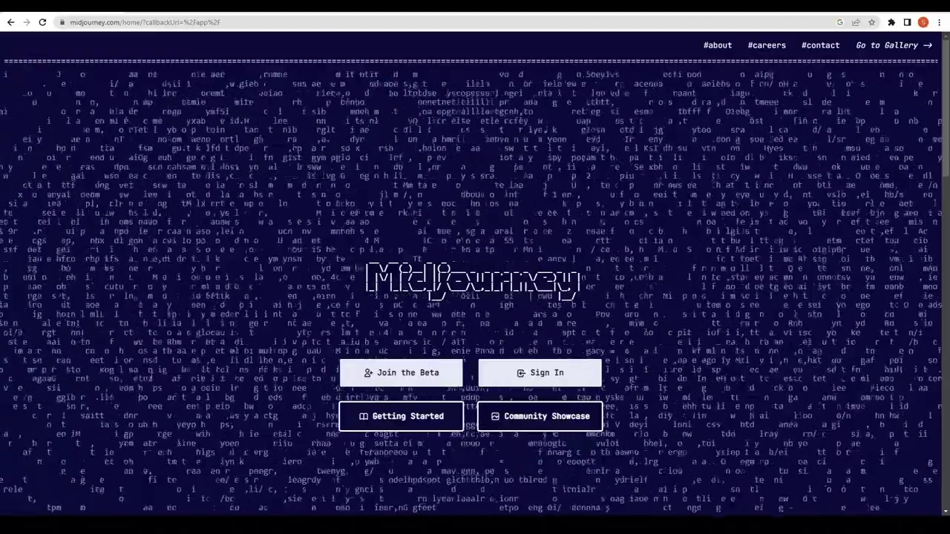
scroll(476, 297, "down", 1)
scroll(475, 297, "up", 1)
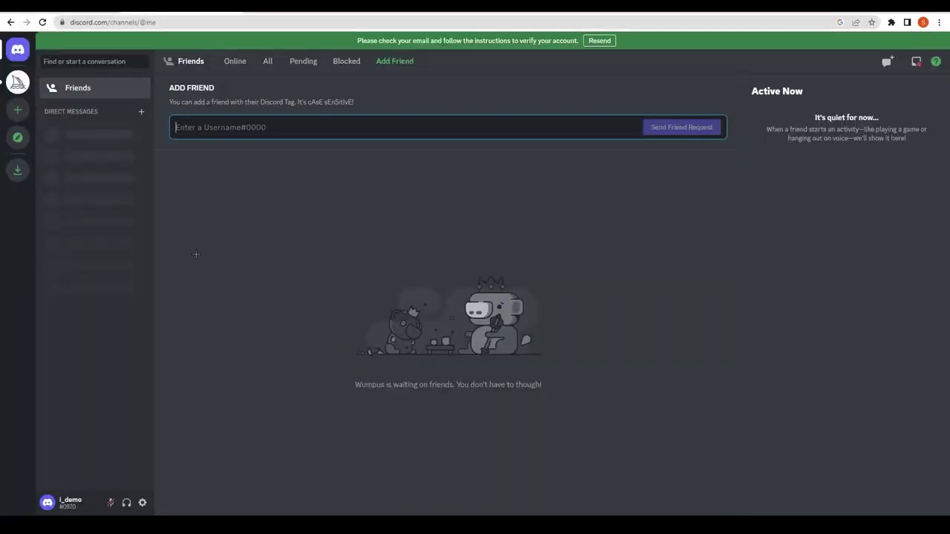
left_click(18, 82)
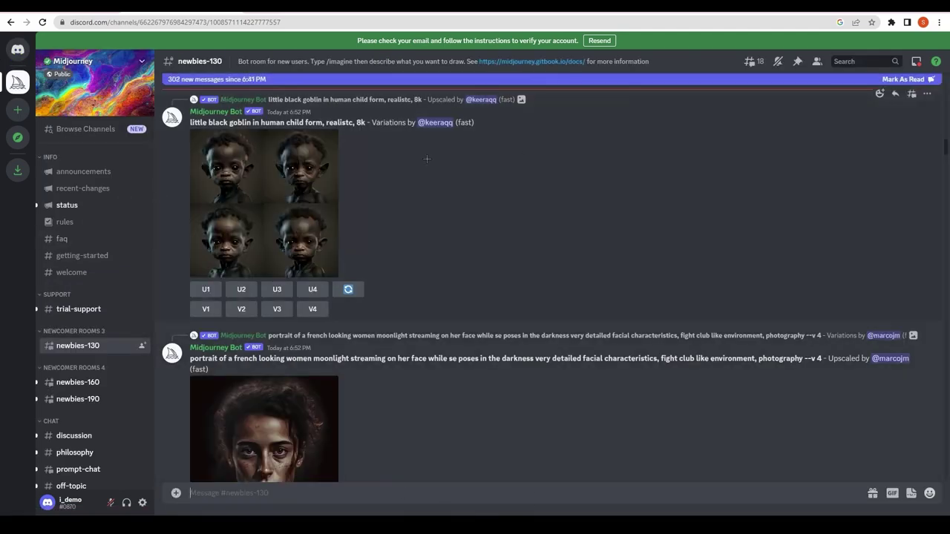
Skim through to the newest posts in the newbies-130 channel and open the newbies-160 channel
left_click_drag(946, 142, 948, 301)
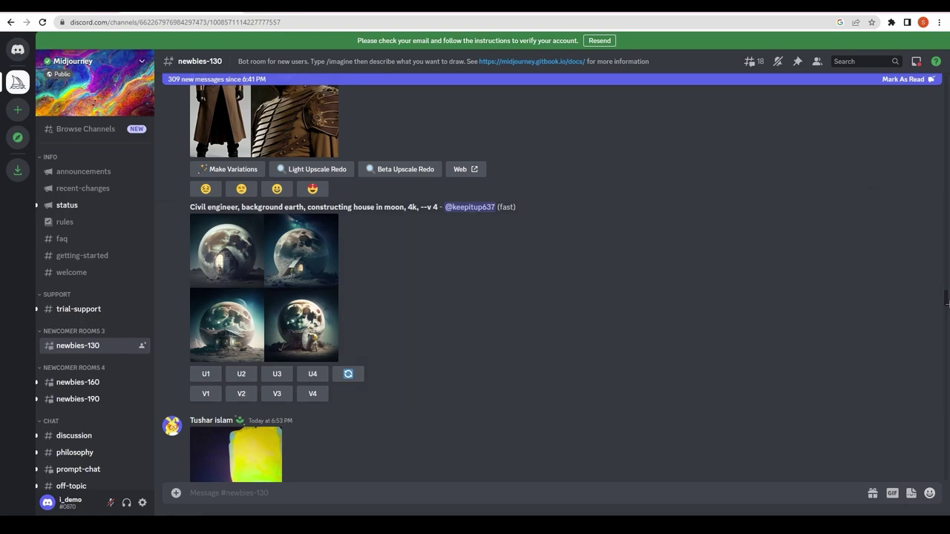
left_click_drag(947, 301, 947, 491)
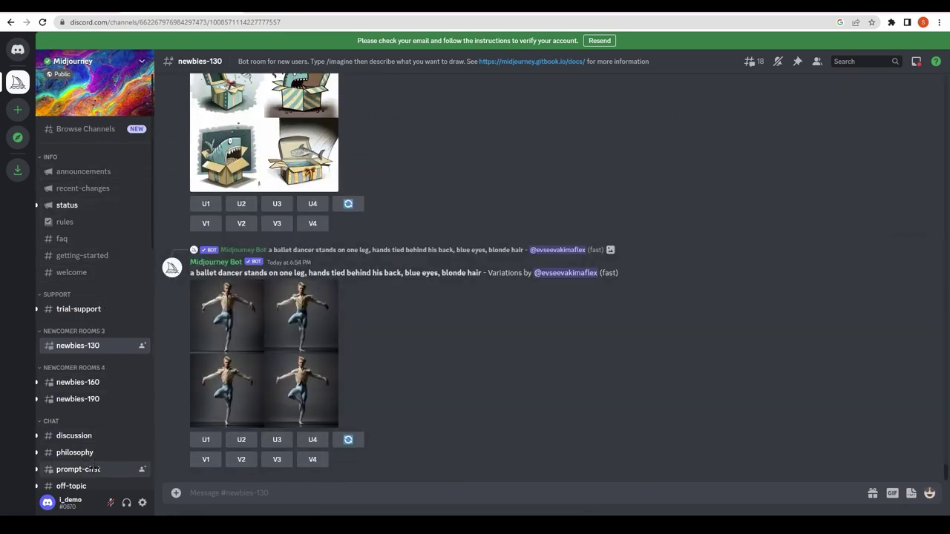
scroll(100, 415, "down", 10)
scroll(103, 443, "up", 10)
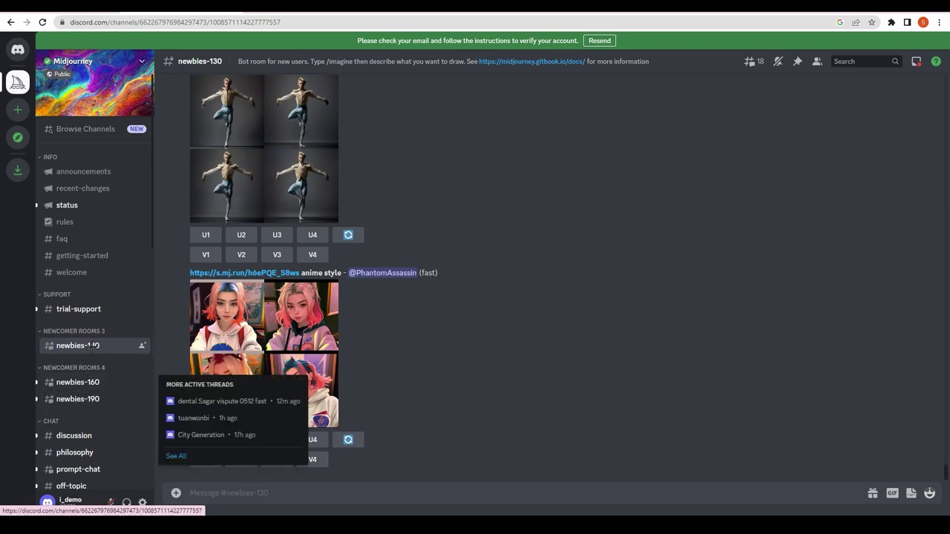
left_click(83, 384)
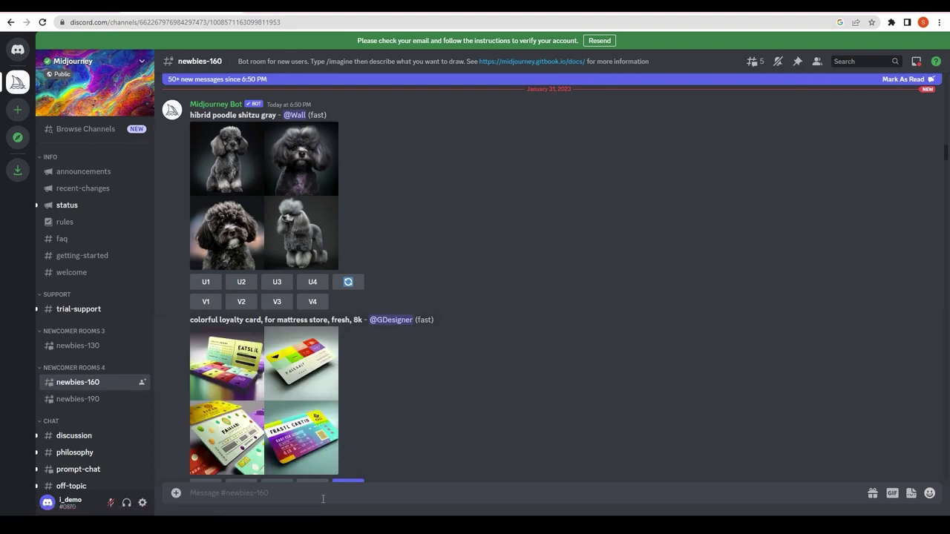
Call up the Midjourney Bot's /imagine command in the newbies-160 message field
key("ctrl+plus")
key("ctrl+plus")
key("ctrl+plus")
key("ctrl+plus")
key("ctrl+plus")
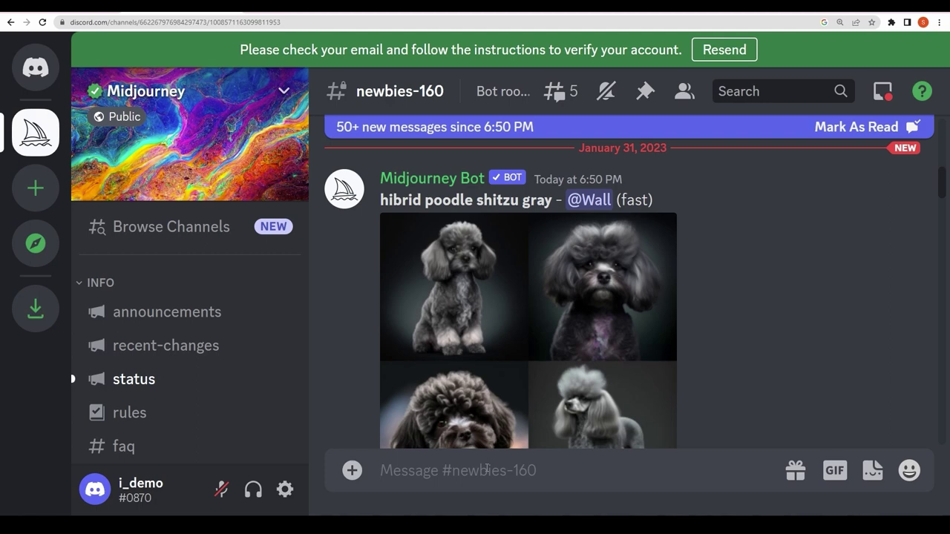
type("/")
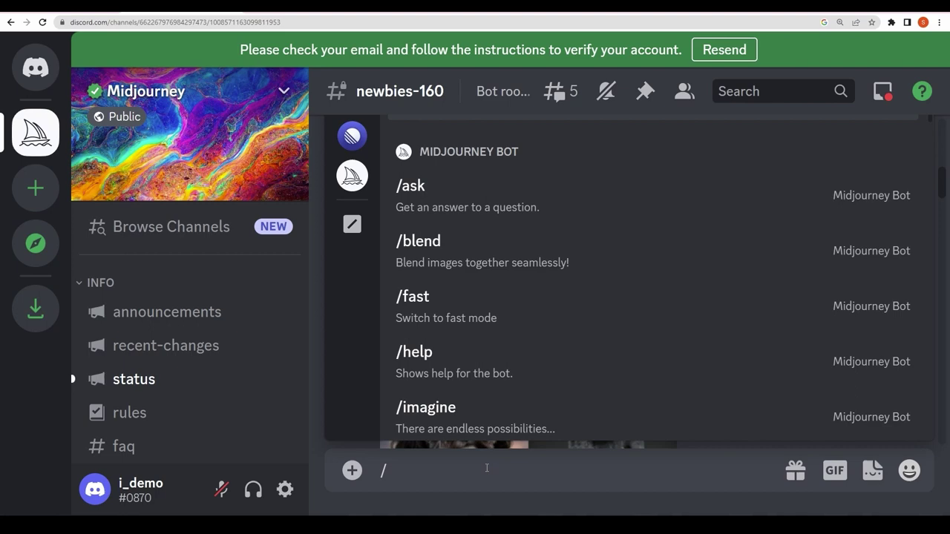
type("imagine")
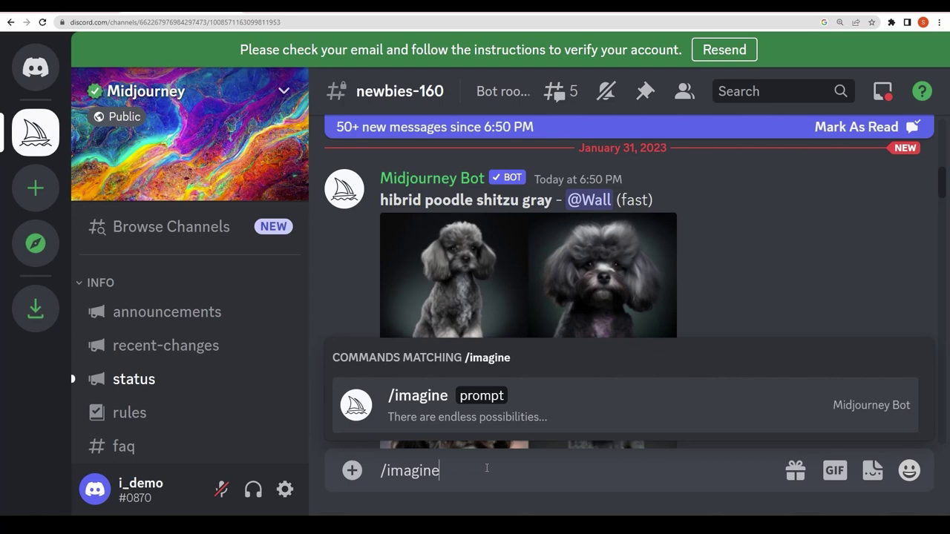
key("Return")
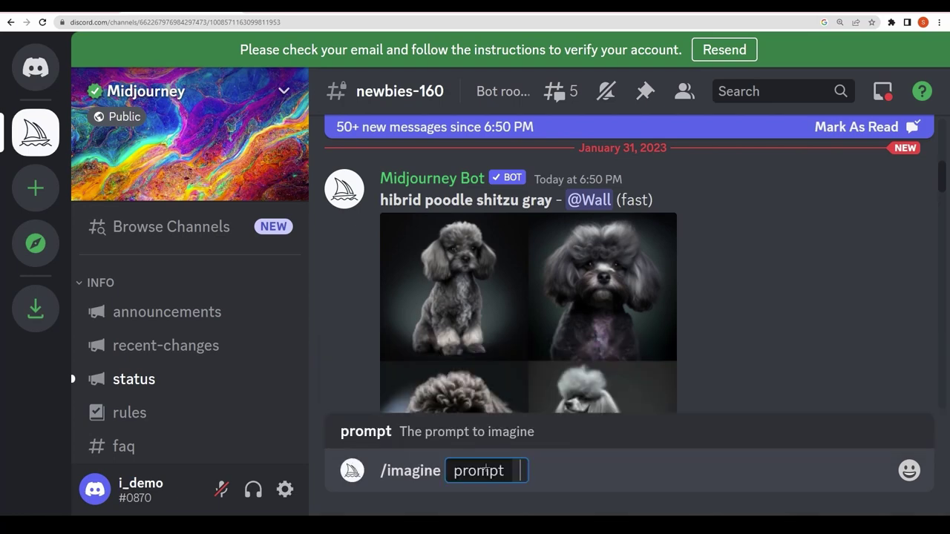
Enter "Logo Design, Banana Chips, Emblem, Green, Yellow," as the beginning of the image prompt
type("Logo D")
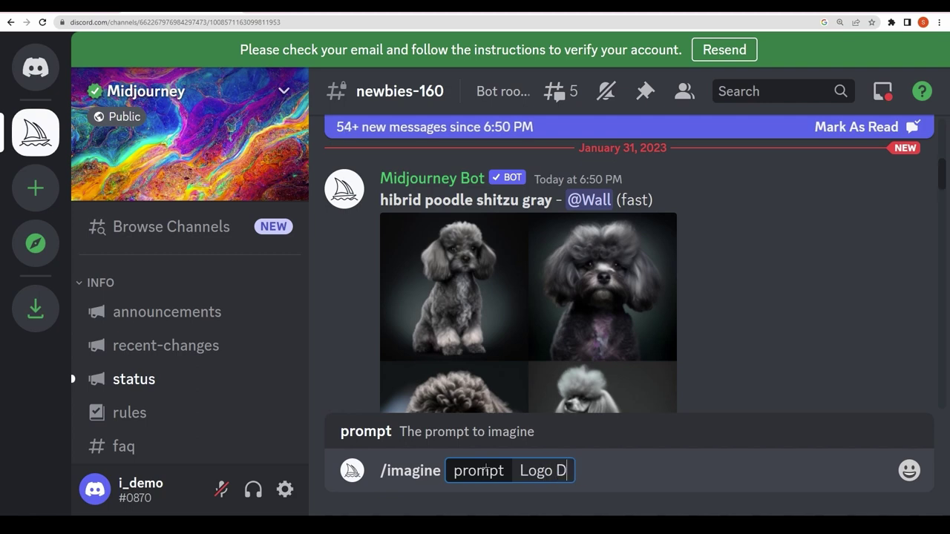
type("esign,")
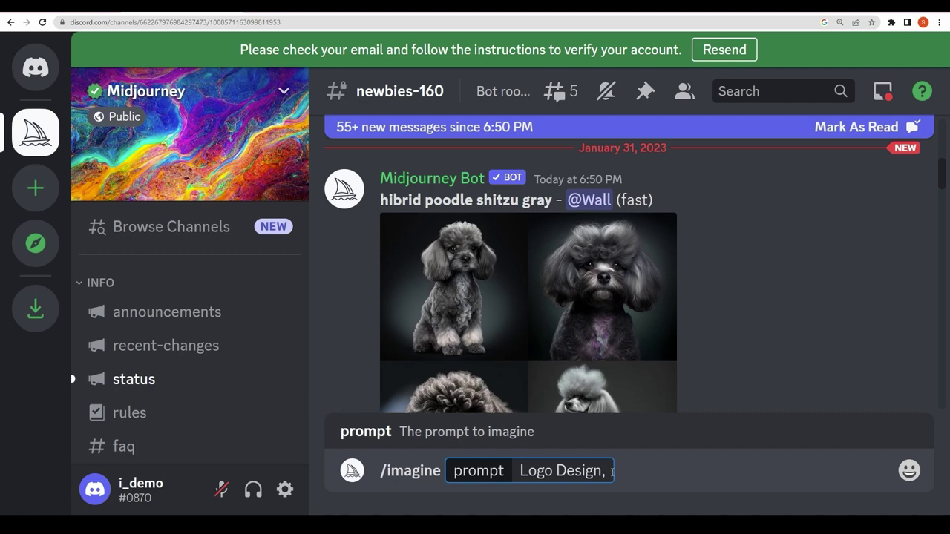
type("Banan")
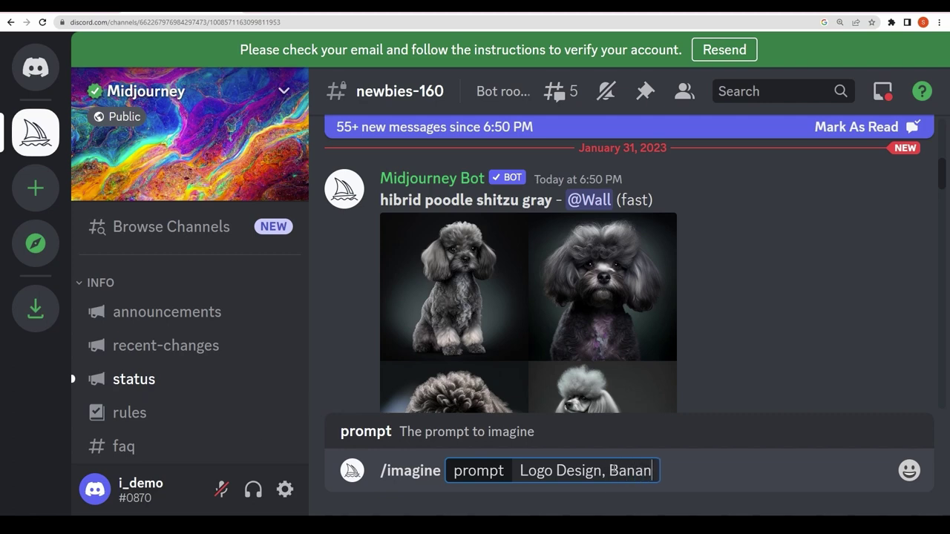
type("a Chips,")
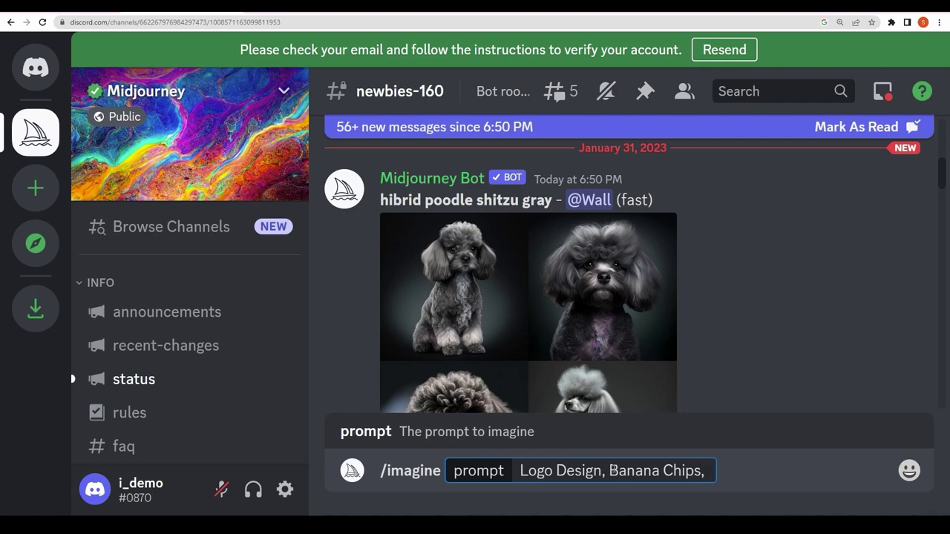
type(" Emblem,")
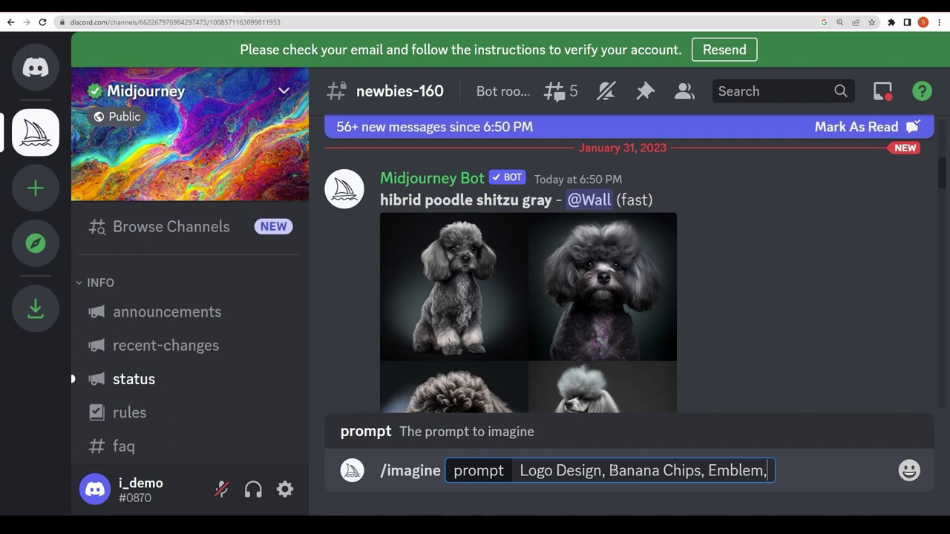
type(" F")
key("BackSpace")
type("Gr")
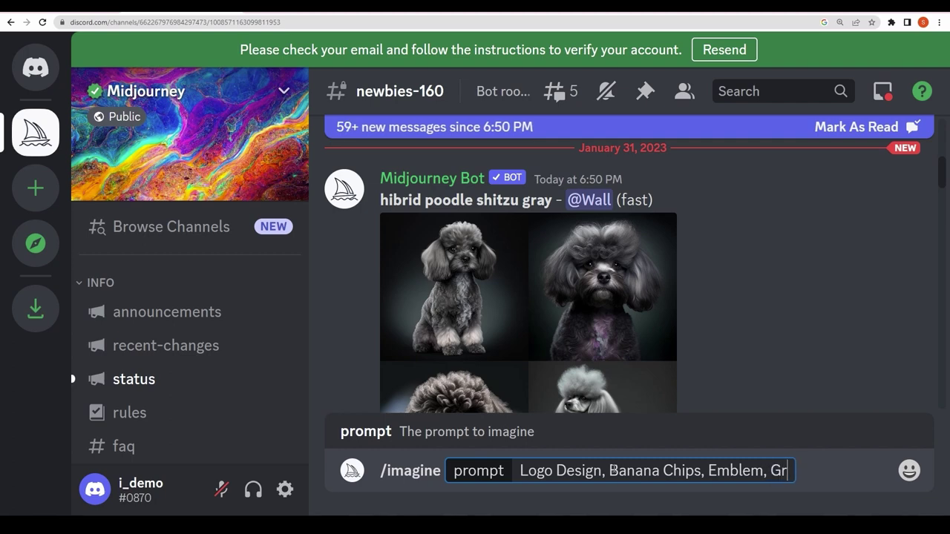
type("een, Yellow,")
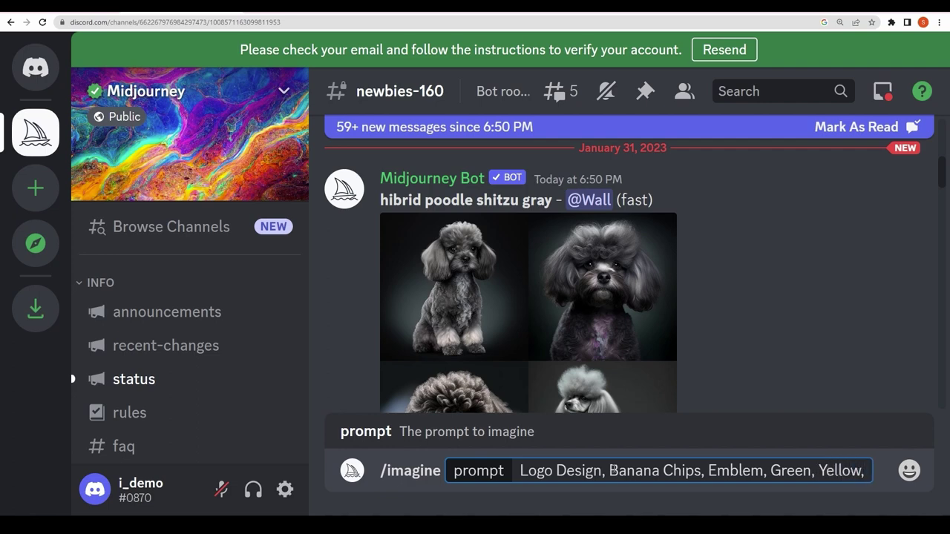
Replace the comma between the two colours in the prompt so it reads "Green and Yellow"
key("Left")
key("Left")
key("Left")
key("Left")
key("Left")
key("Left")
key("Left")
key("Left")
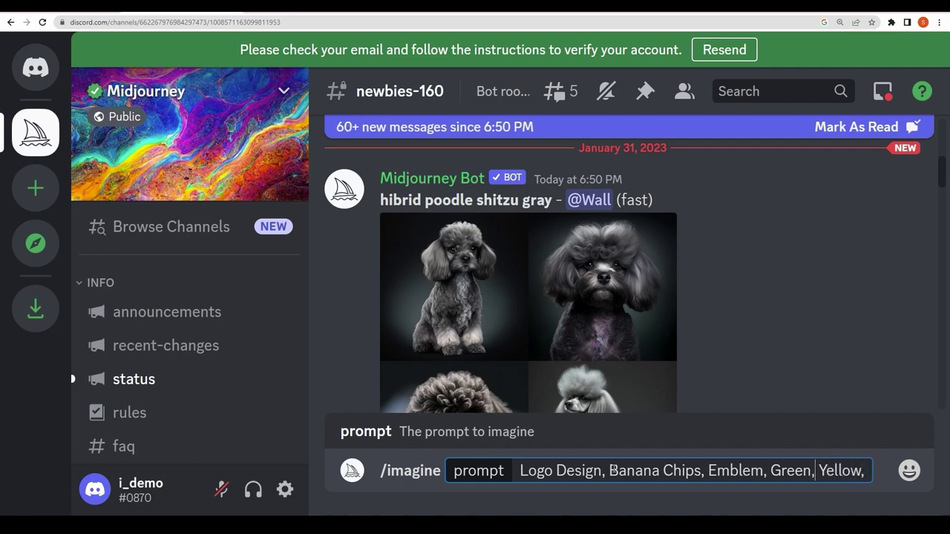
key("BackSpace")
key("BackSpace")
type("n and")
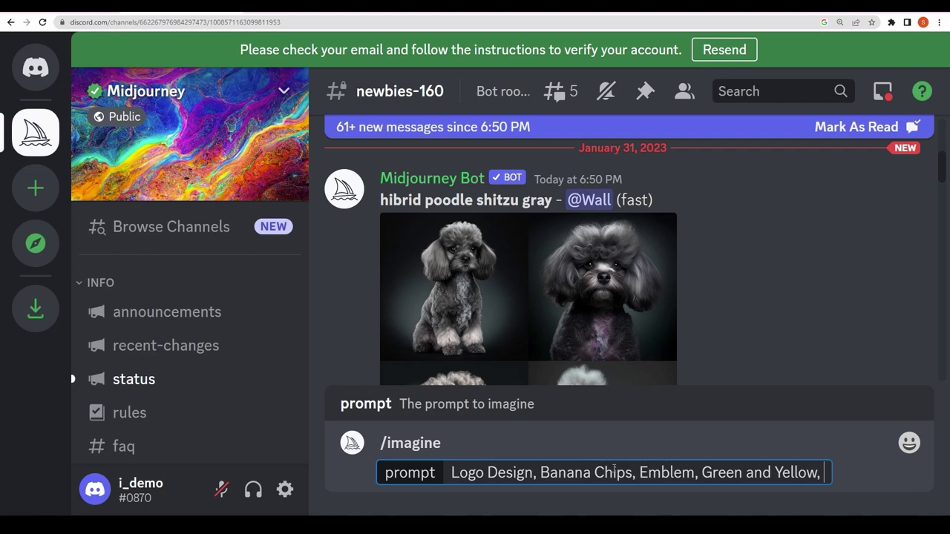
Extend the end of the prompt with "High Quality, Variations,Funky Fonts"
type(" High W")
key("BackSpace")
type("Q")
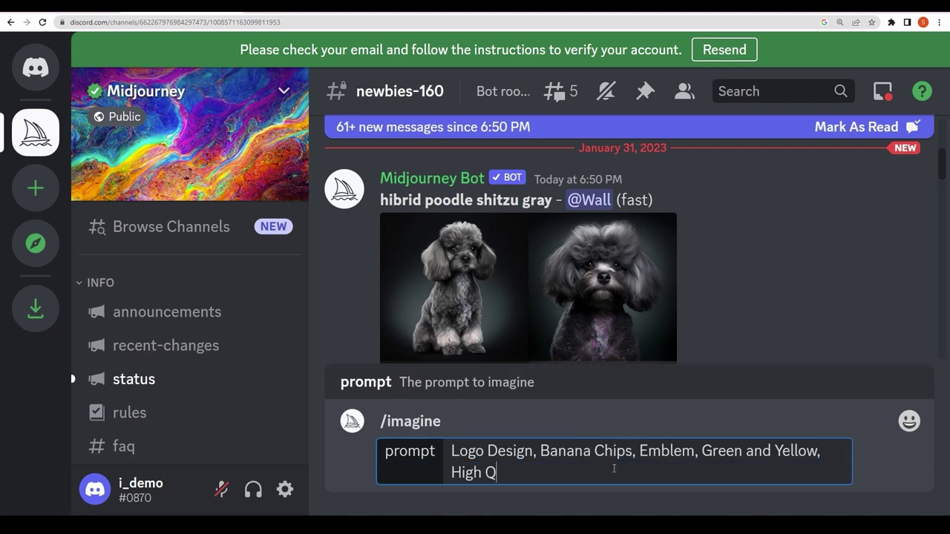
type("uality, Variatio")
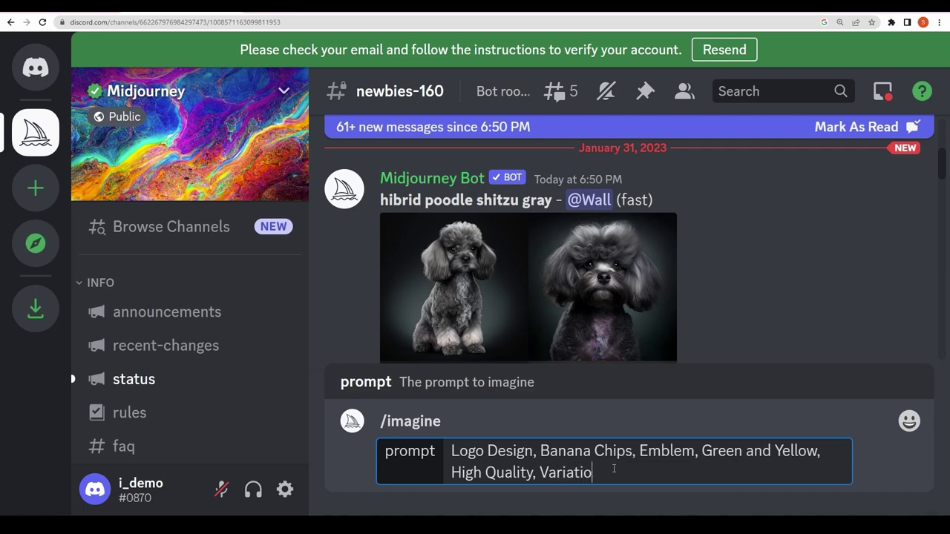
type("ns")
scroll(571, 327, "down", 3)
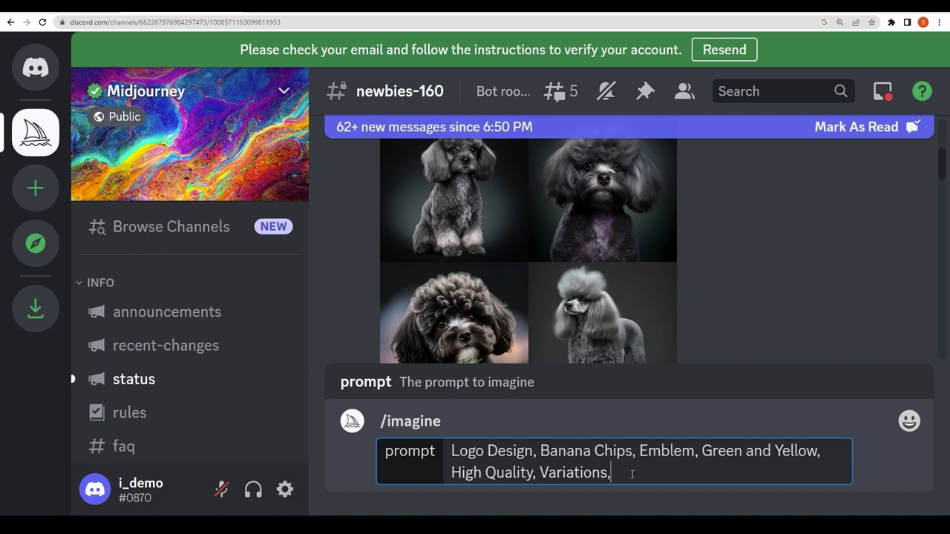
type("Funky Fonts")
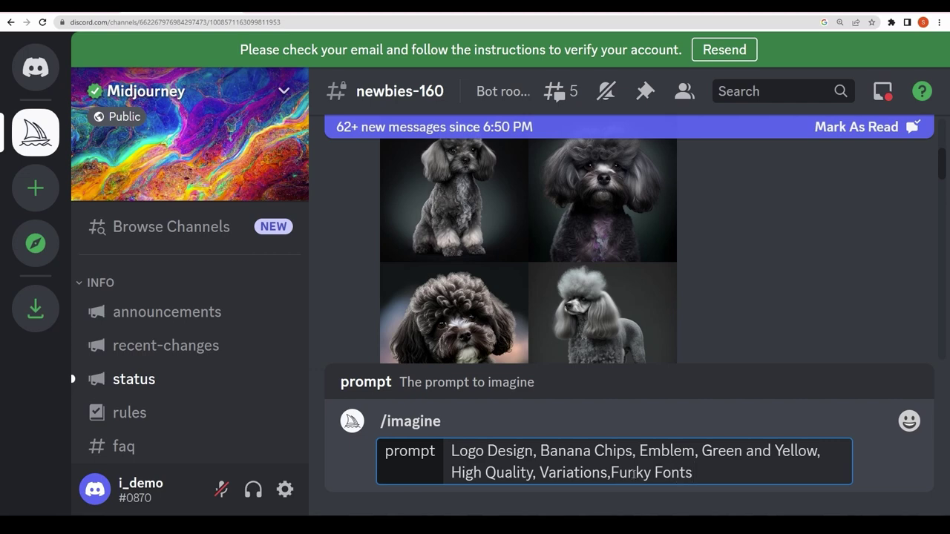
Copy the whole prompt text and submit the /imagine request in newbies-160
key("ctrl+a")
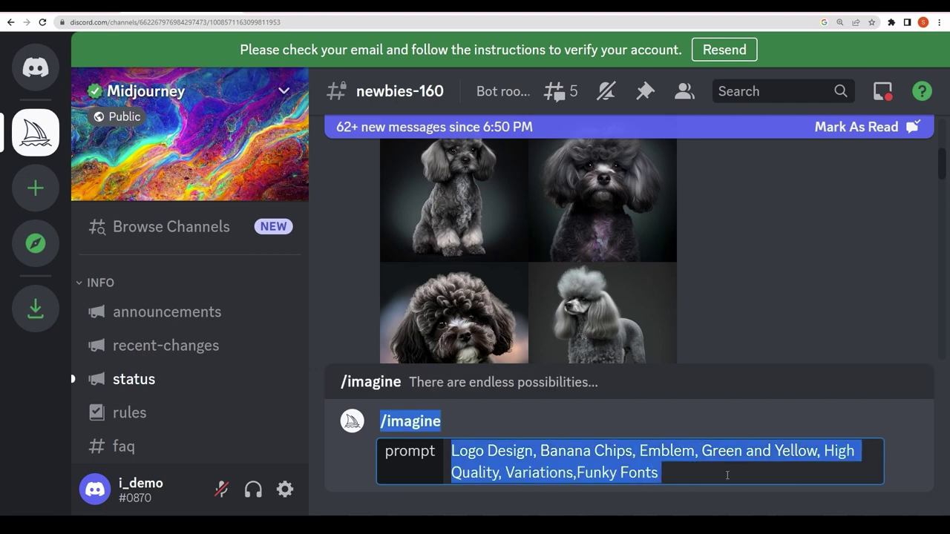
left_click(666, 473)
key("ctrl+a")
left_click_drag(692, 473, 452, 450)
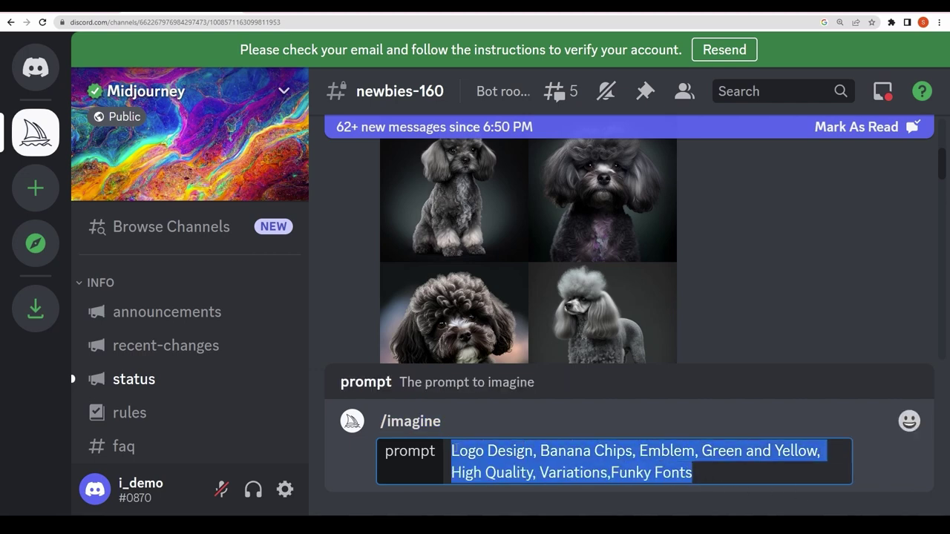
right_click(486, 451)
left_click(529, 331)
left_click(692, 473)
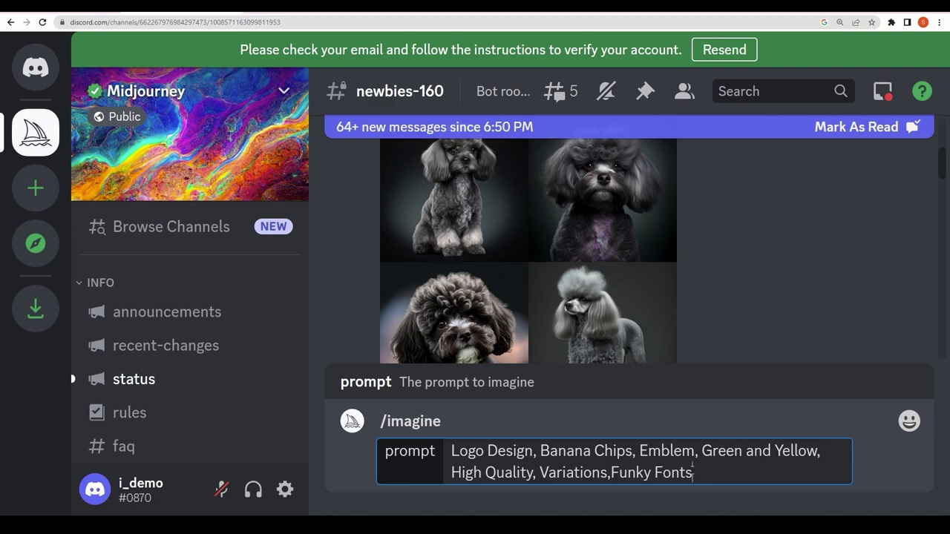
key("Return")
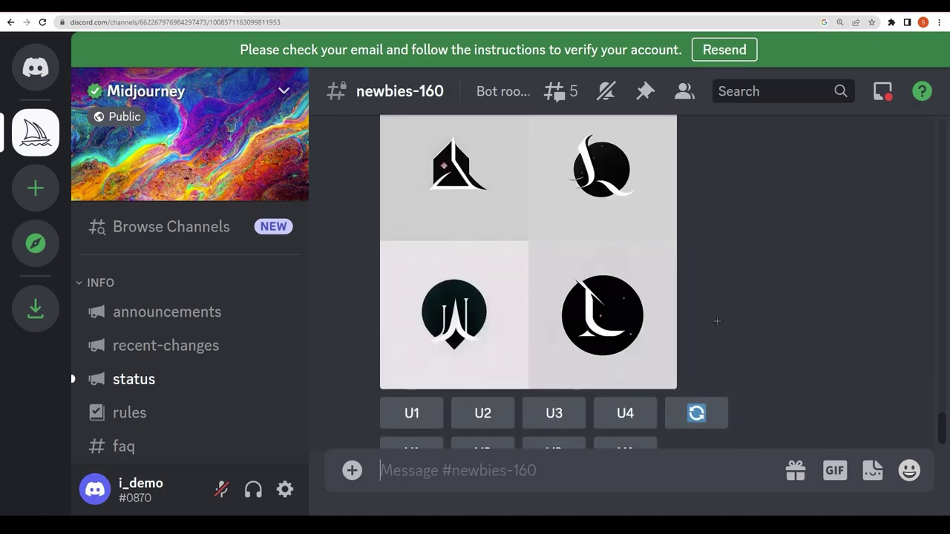
Look for the submitted banana chips logo request among the recent posts in newbies-160
key("ctrl+minus")
key("ctrl+plus")
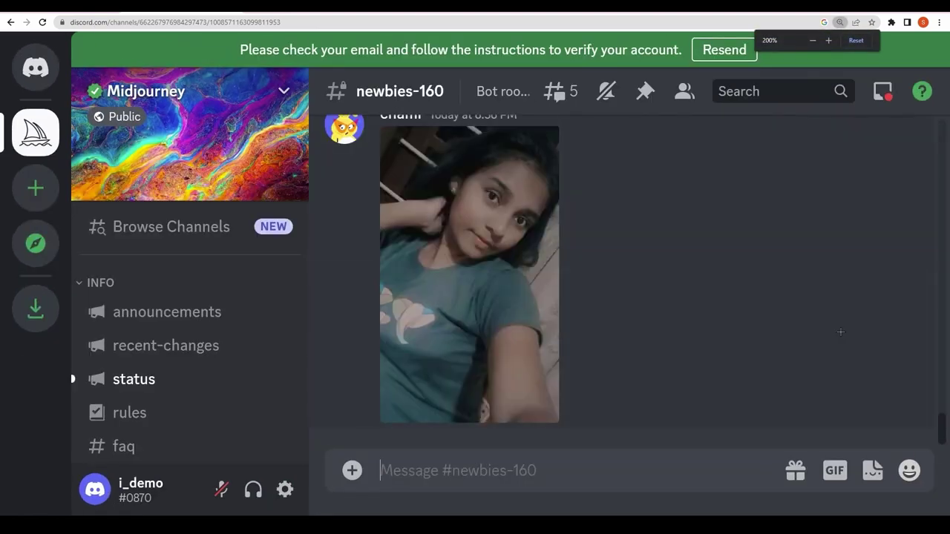
key("ctrl+minus")
key("ctrl+minus")
key("ctrl+minus")
scroll(828, 363, "up", 10)
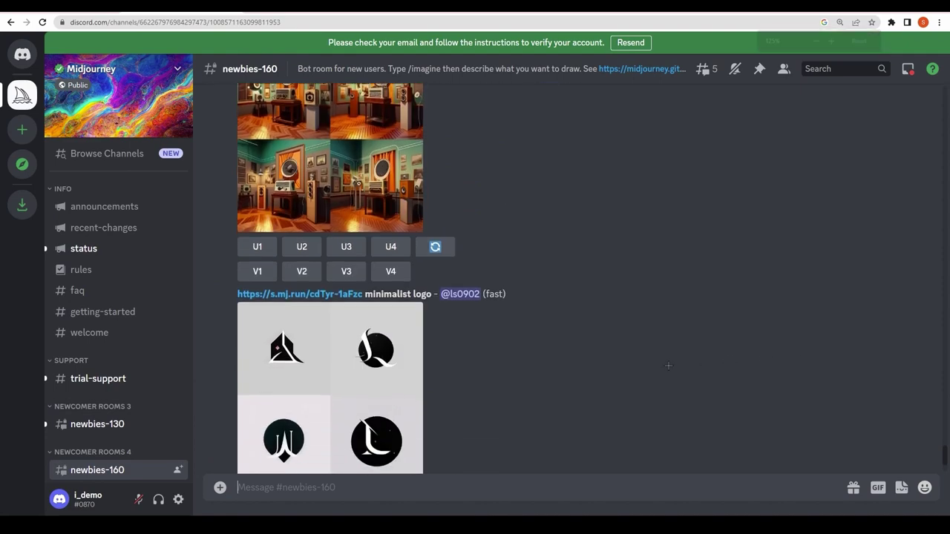
scroll(647, 357, "up", 2)
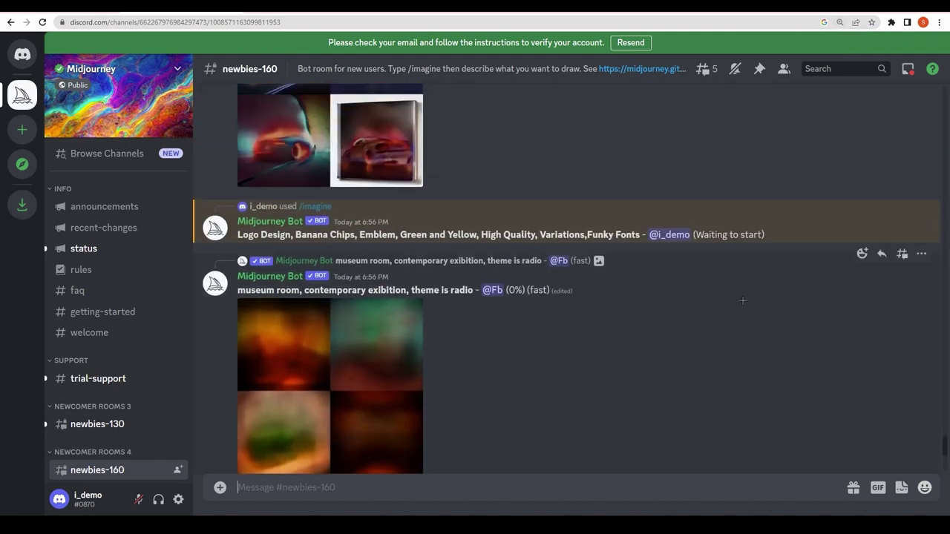
scroll(742, 300, "up", 2)
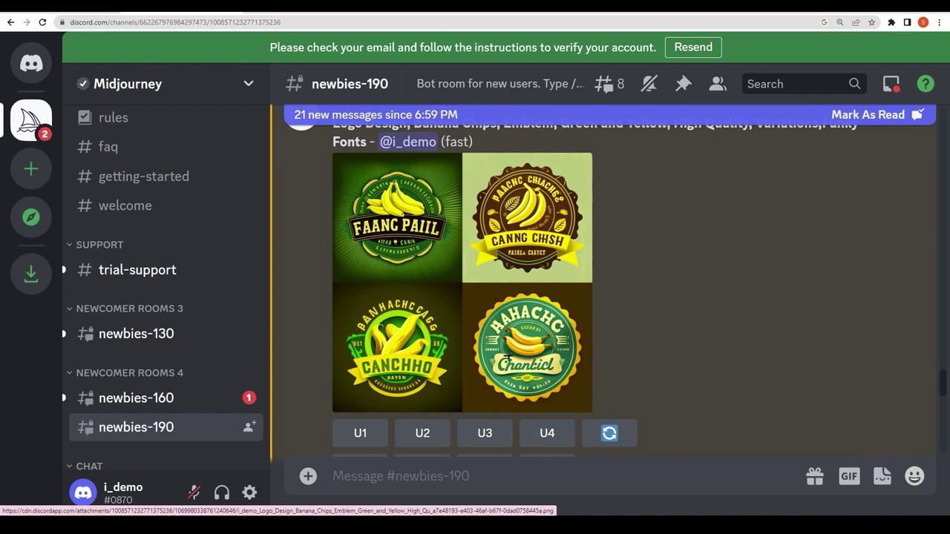
Examine the grid of generated banana chips logos and its upscale and variation options in newbies-190
scroll(944, 379, "down", 1)
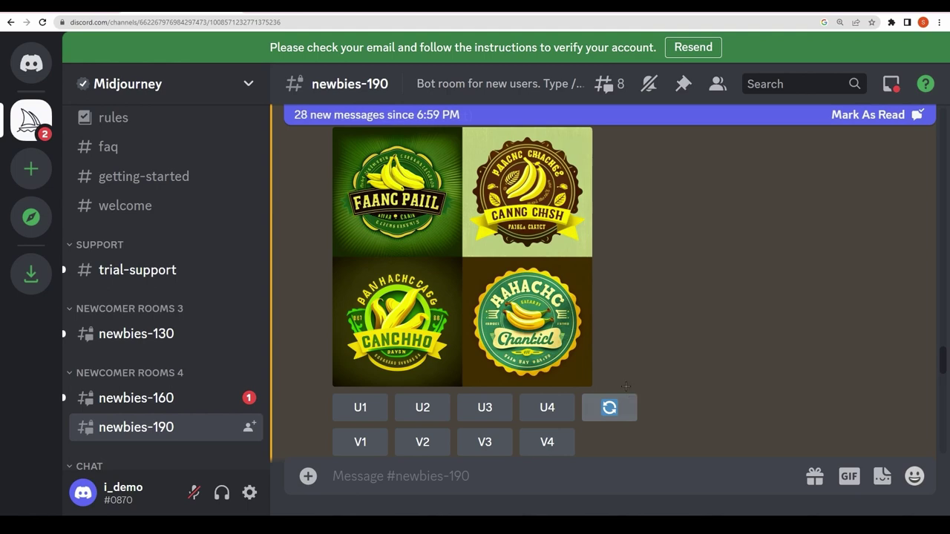
key("ctrl+minus")
scroll(468, 323, "up", 1)
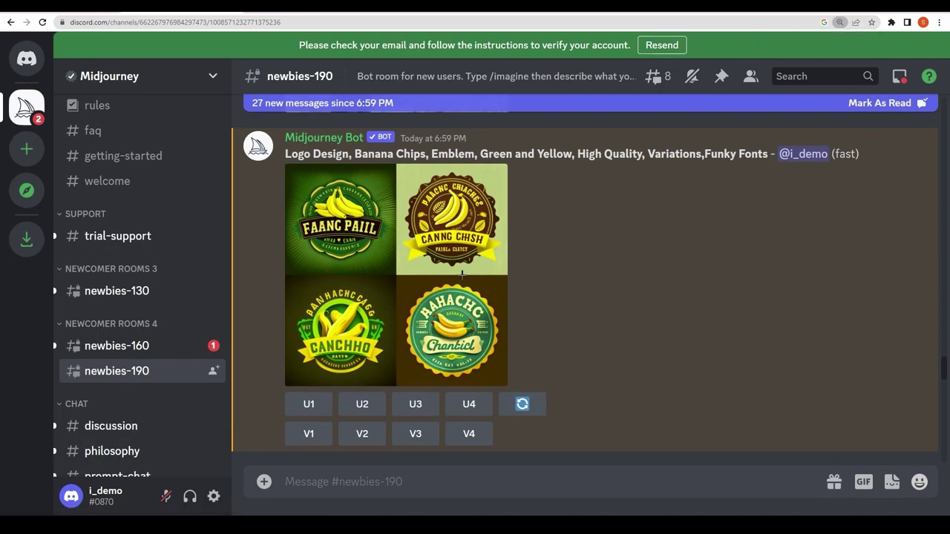